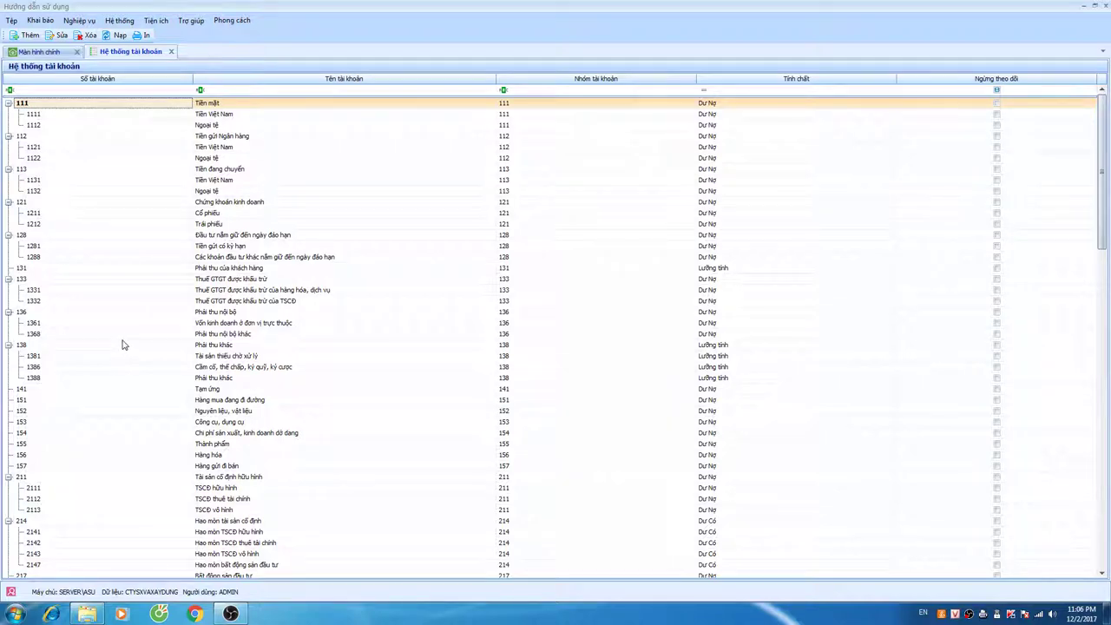
Step: View the data information (Thông tin dữ liệu) of the current accounting database and close it
left_click(12, 20)
left_click(35, 80)
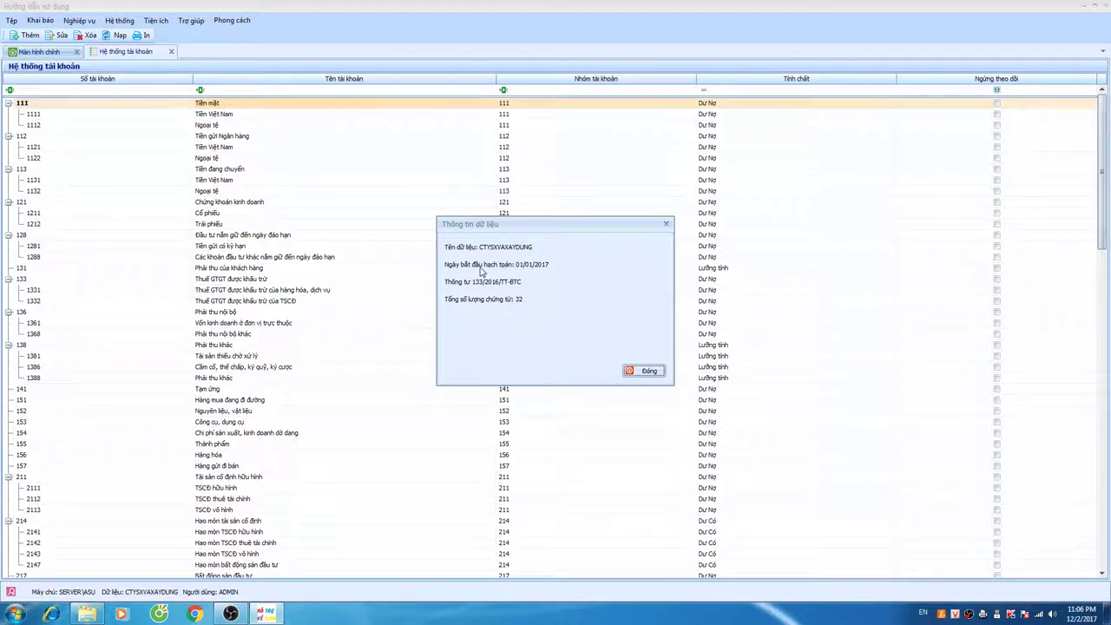
left_click(646, 372)
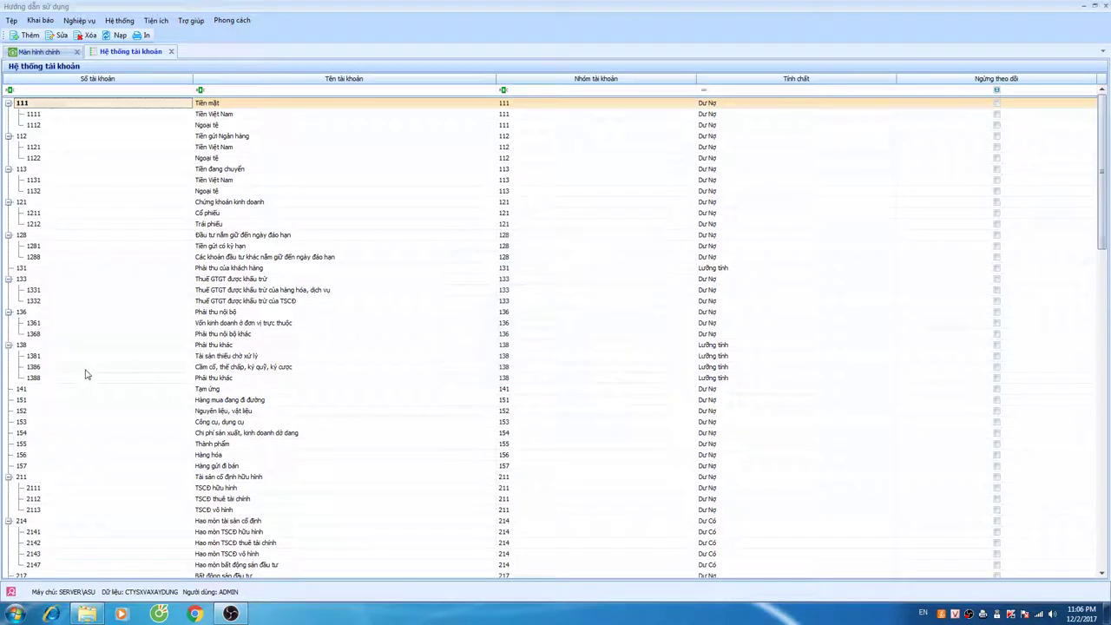
left_click(62, 411)
scroll(60, 394, "down", 3)
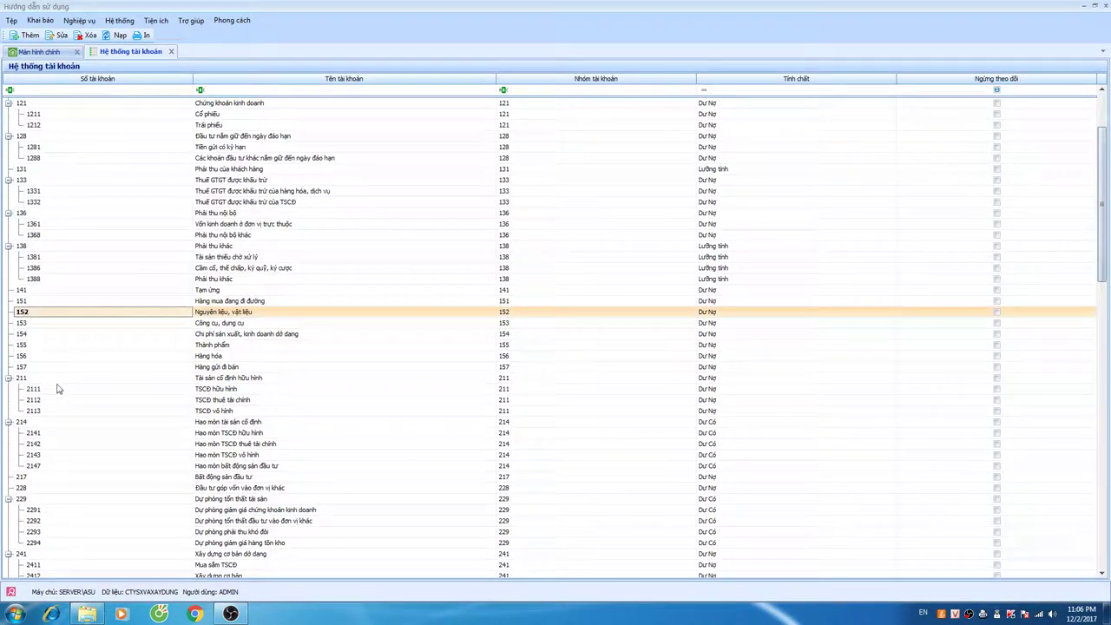
left_click(28, 335)
right_click(28, 336)
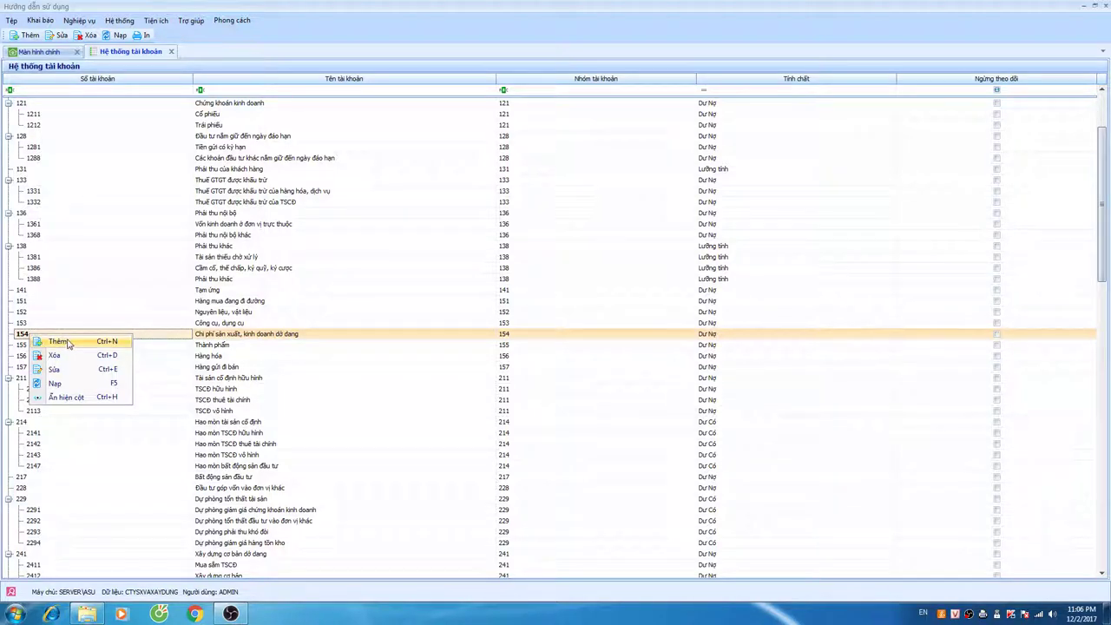
left_click(238, 338)
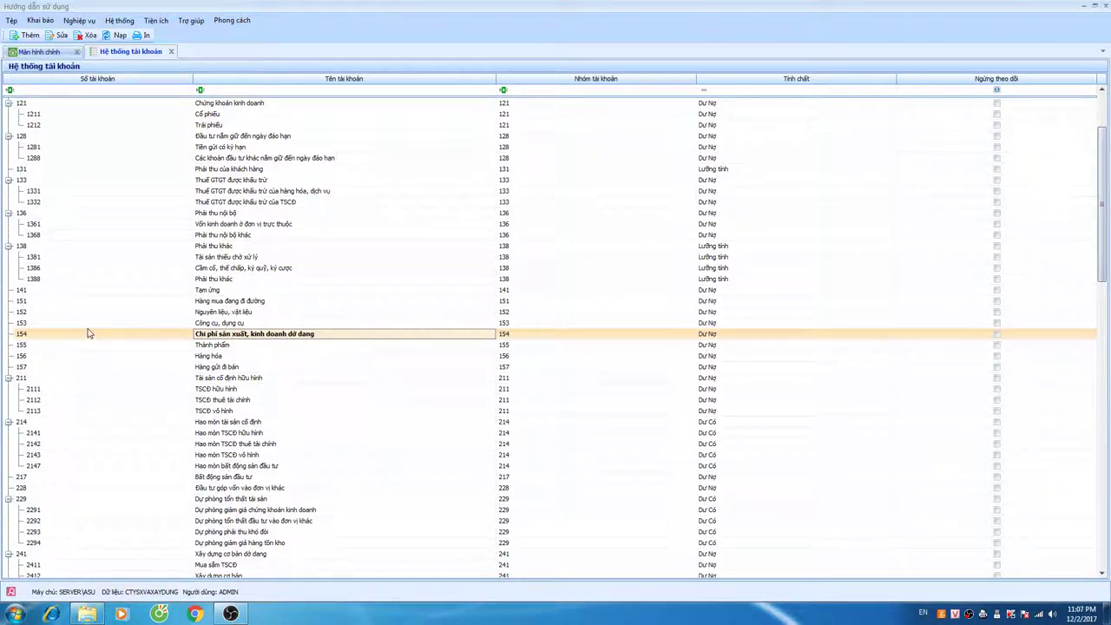
scroll(101, 330, "up", 2)
scroll(100, 330, "up", 1)
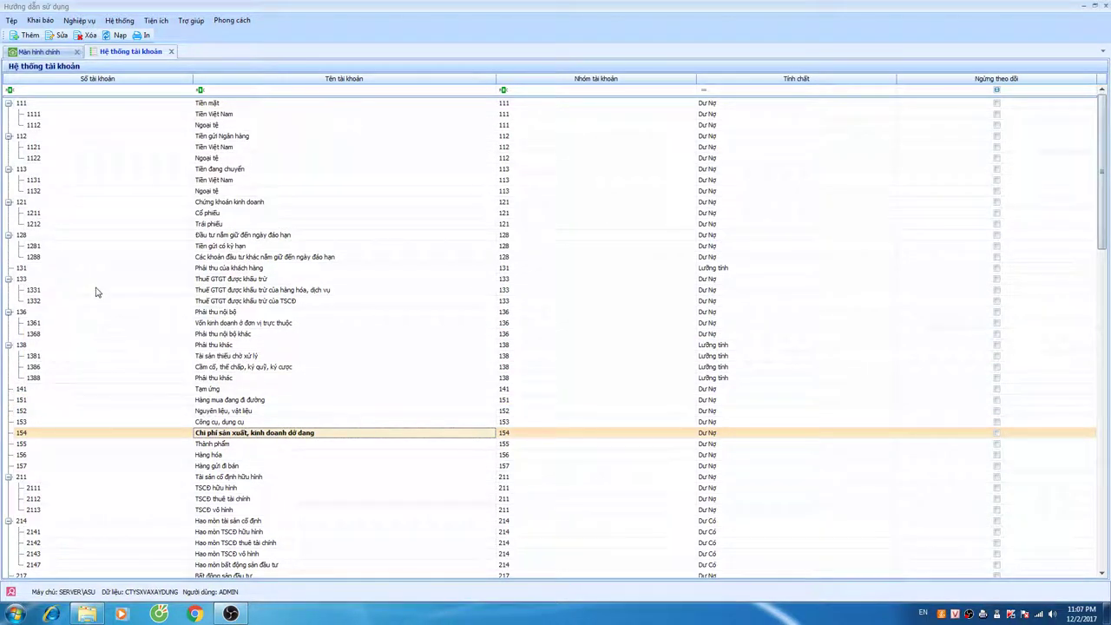
Step: Open account 1121 for editing, switch its Tài khoản ngân hàng detail off and back on, and save it
left_click(44, 149)
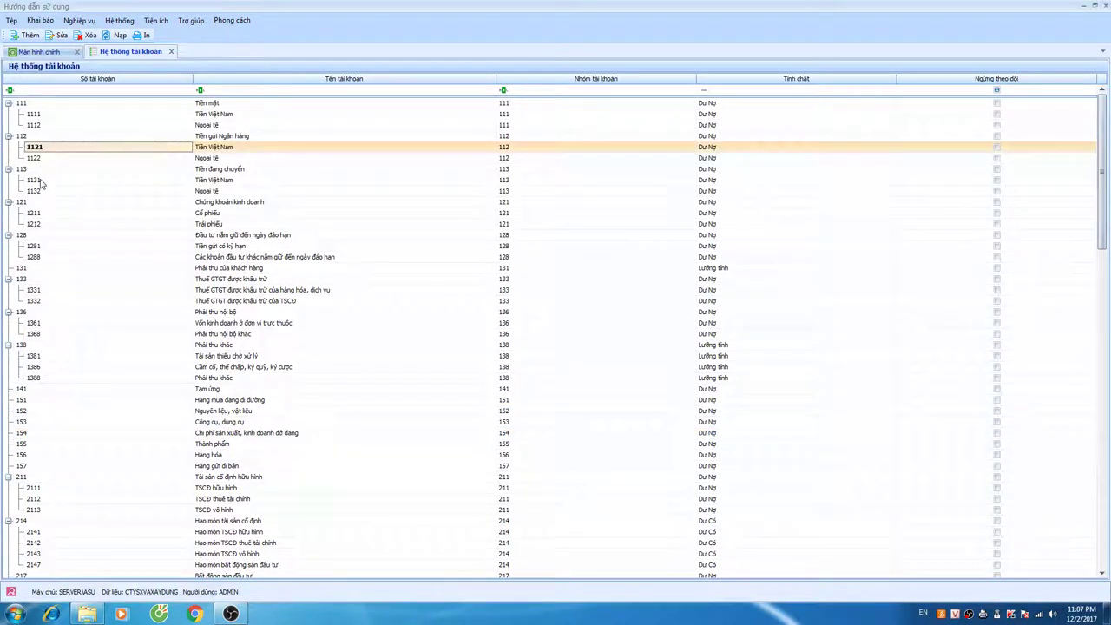
double_click(242, 149)
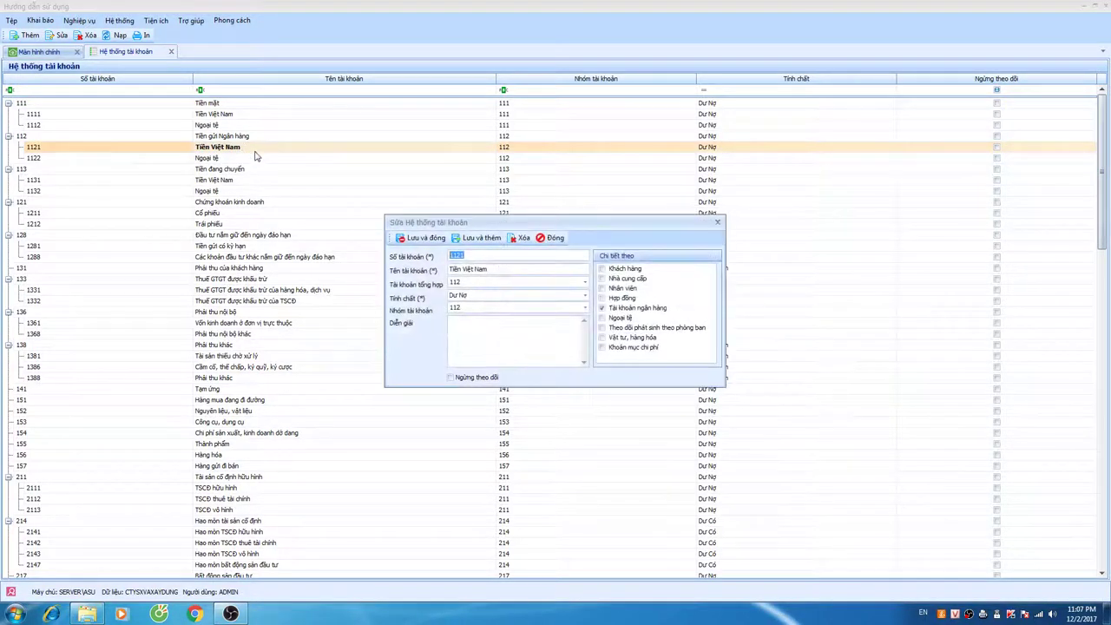
left_click(611, 310)
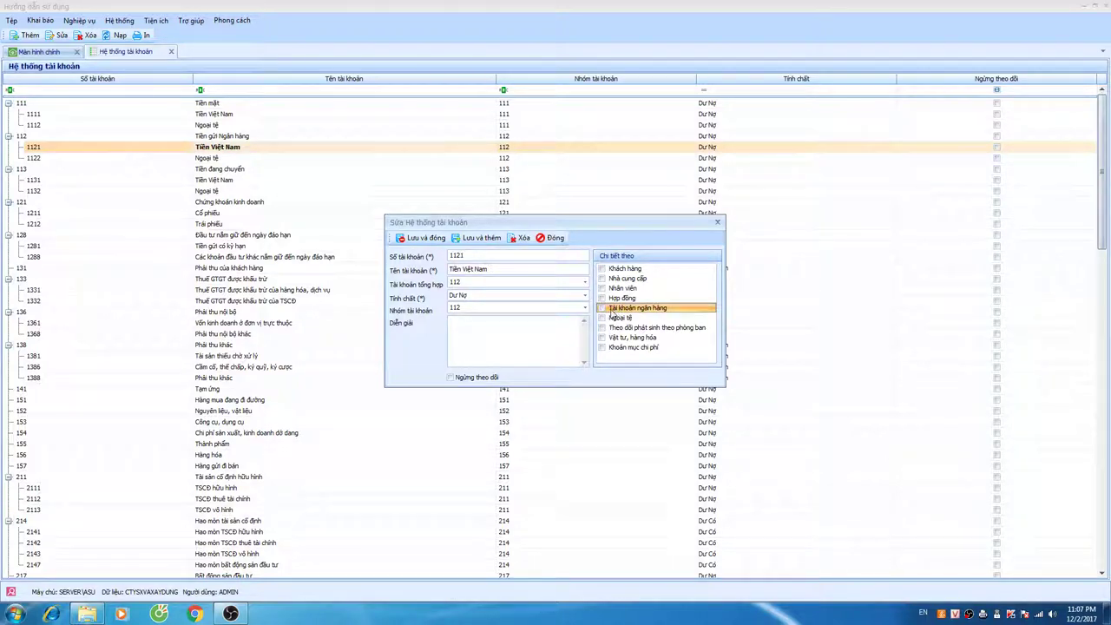
left_click(602, 309)
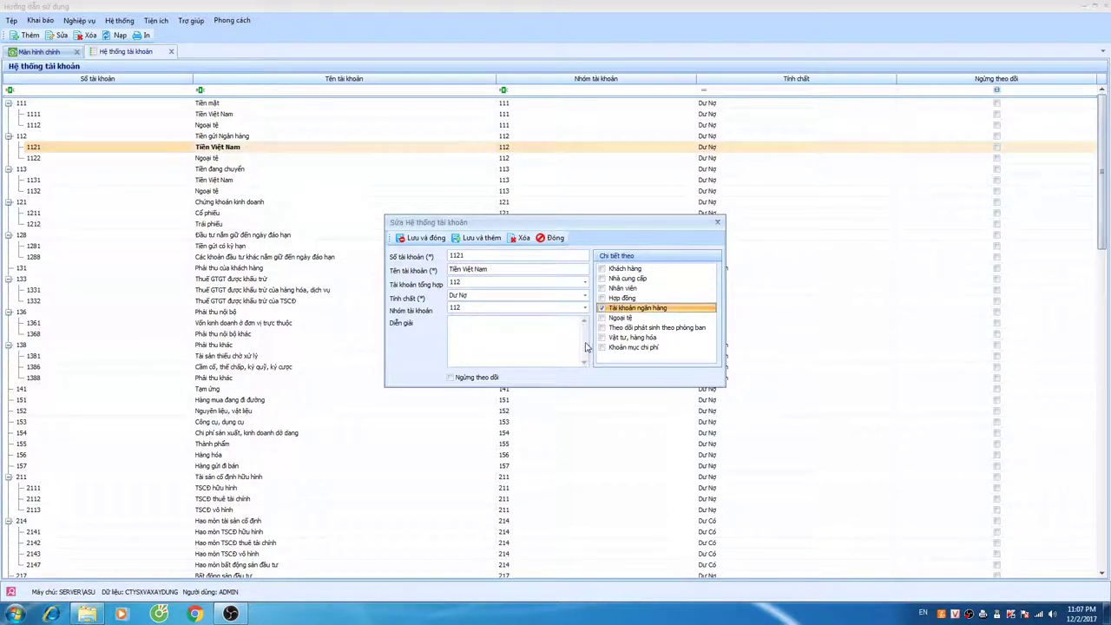
left_click(434, 240)
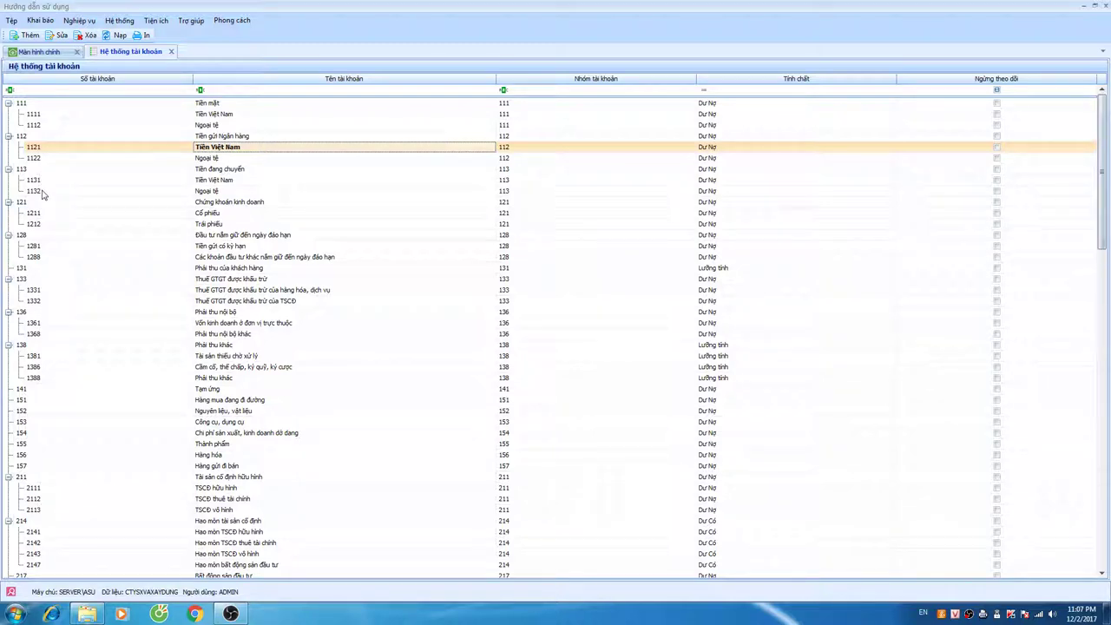
left_click(40, 20)
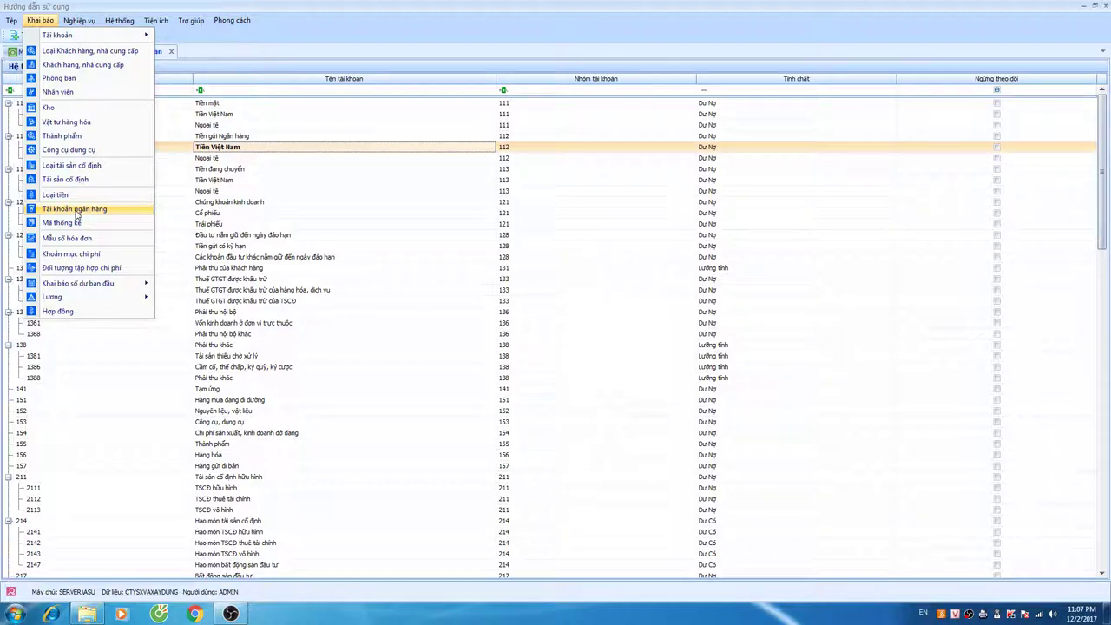
left_click(221, 149)
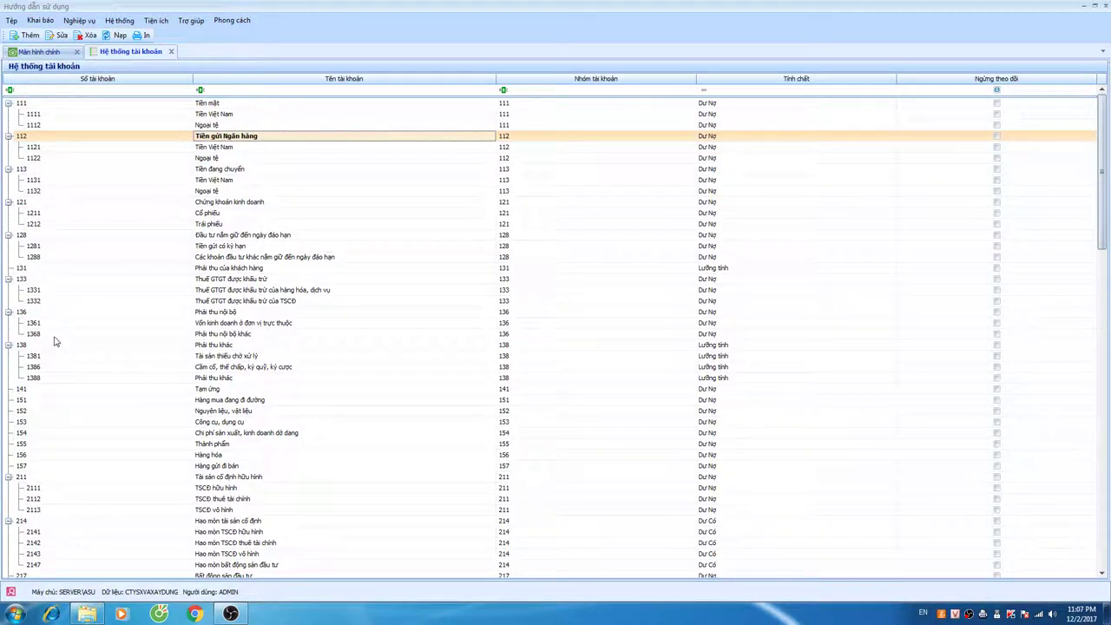
left_click(20, 433)
right_click(21, 433)
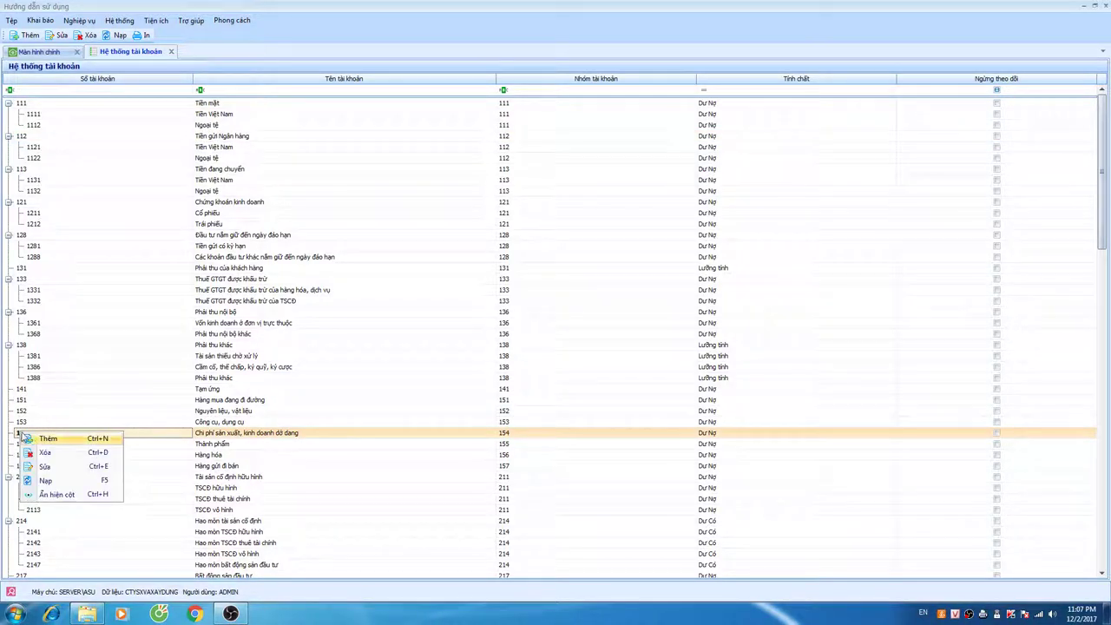
left_click(155, 442)
Step: Add an account based on 154, numbered 1541 and named "Chi phí sản xuất, kinh doanh dở dang sản xuất", with parent account 154
right_click(24, 437)
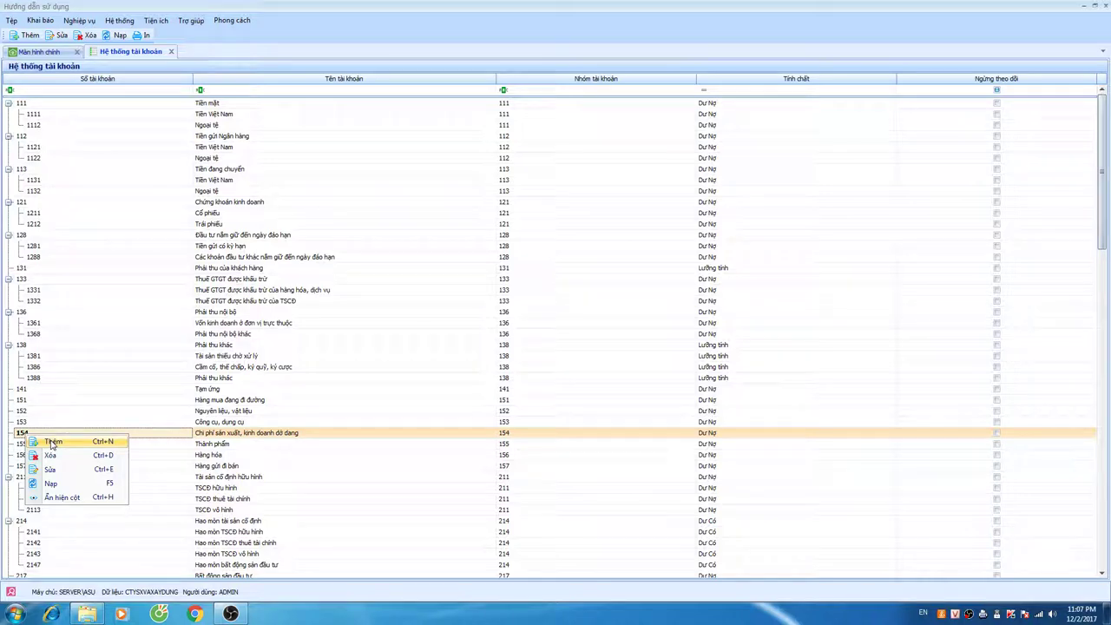
left_click(52, 443)
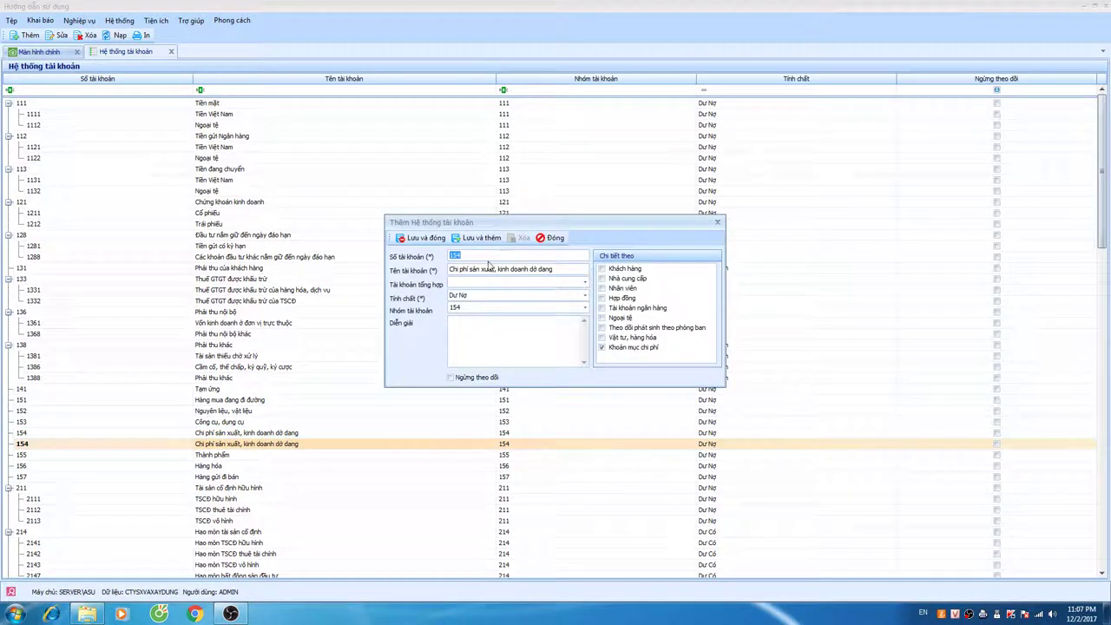
left_click(489, 255)
left_click(564, 282)
type("154")
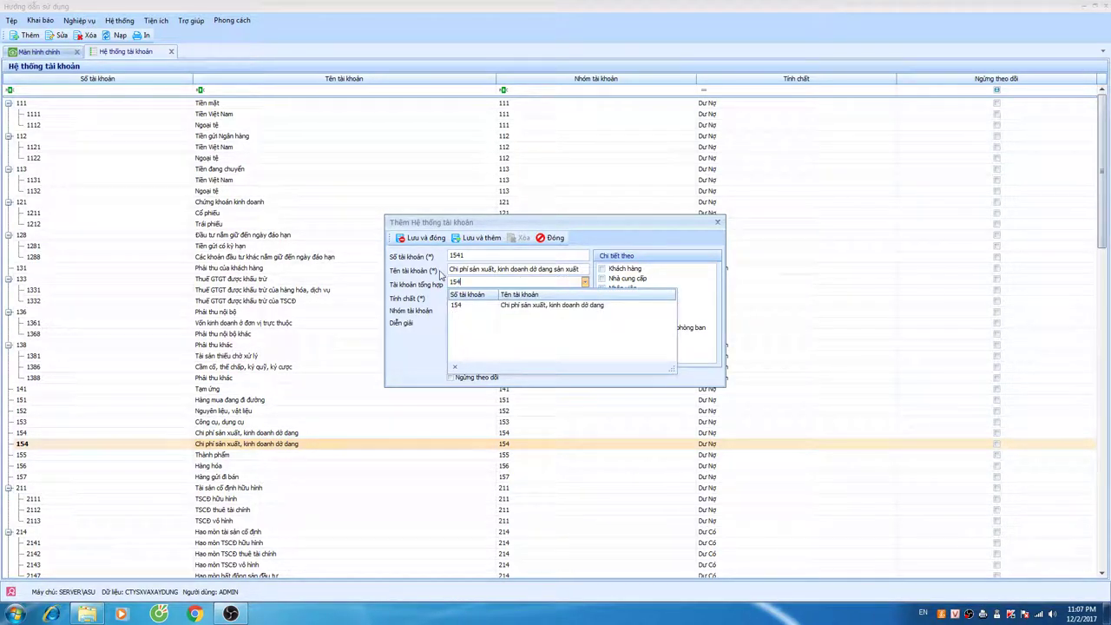
key("Return")
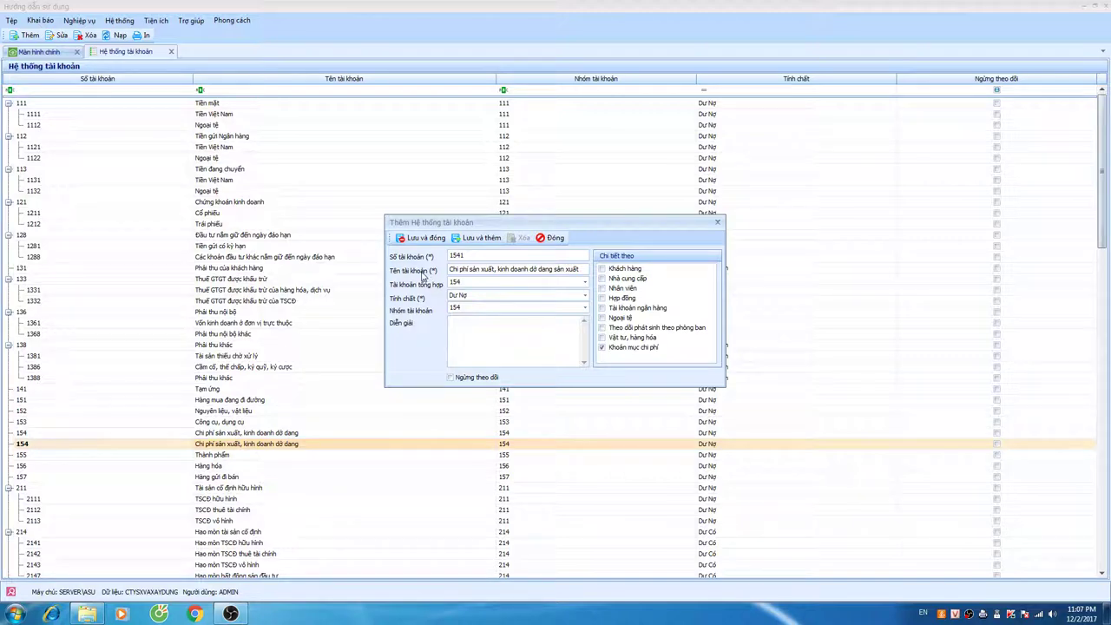
Step: Keep only Khoản mục chi phí selected as the detail for account 1541 and save it, continuing with another new account
left_click(630, 269)
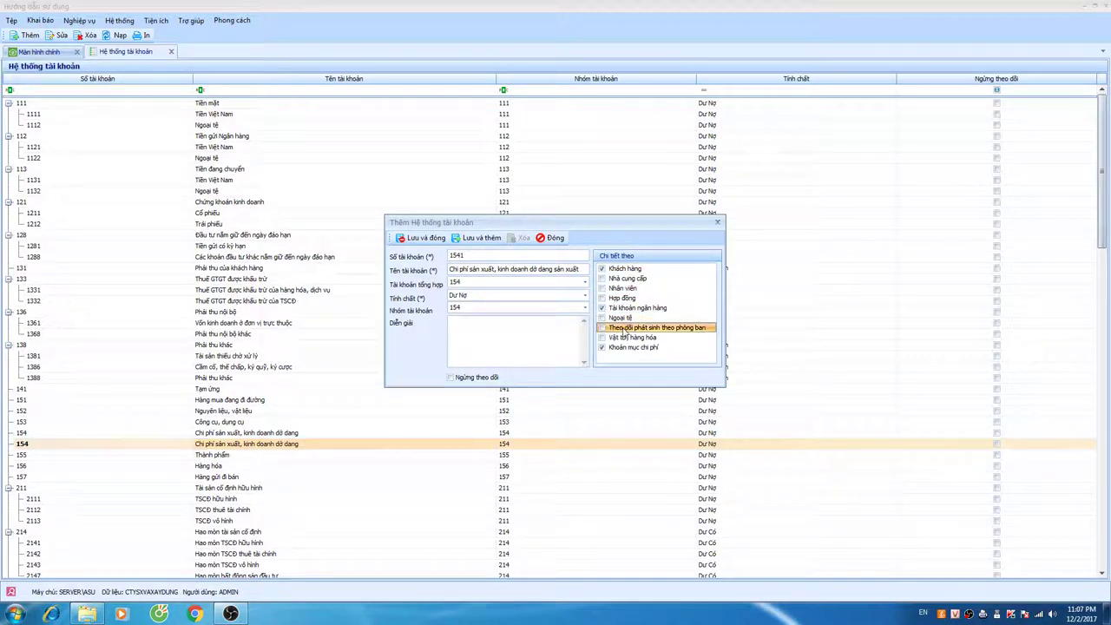
left_click(603, 269)
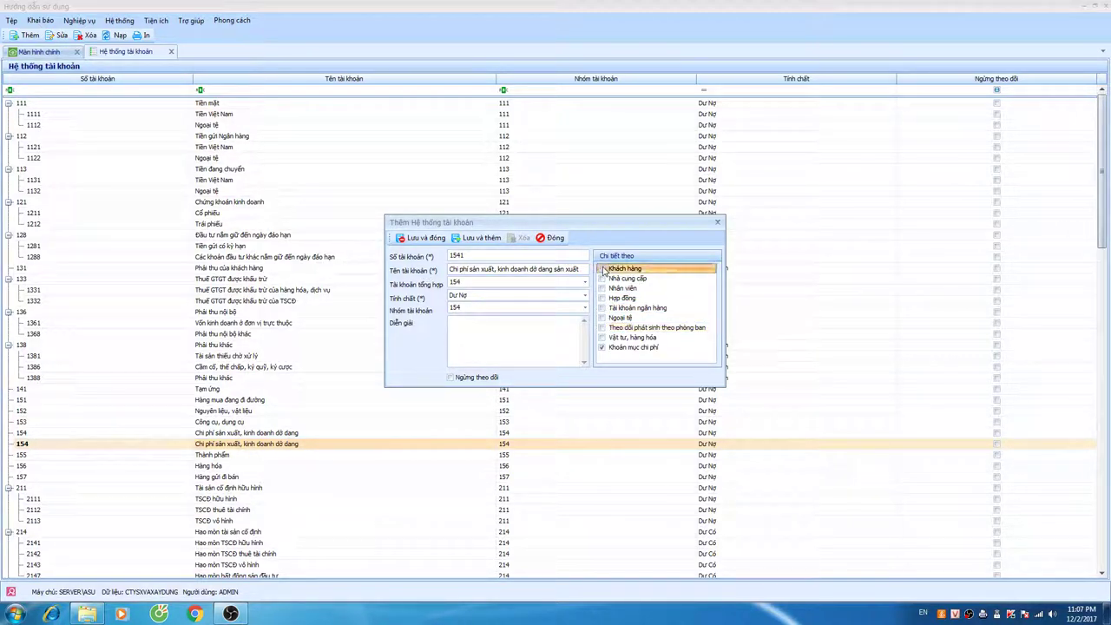
left_click(617, 349)
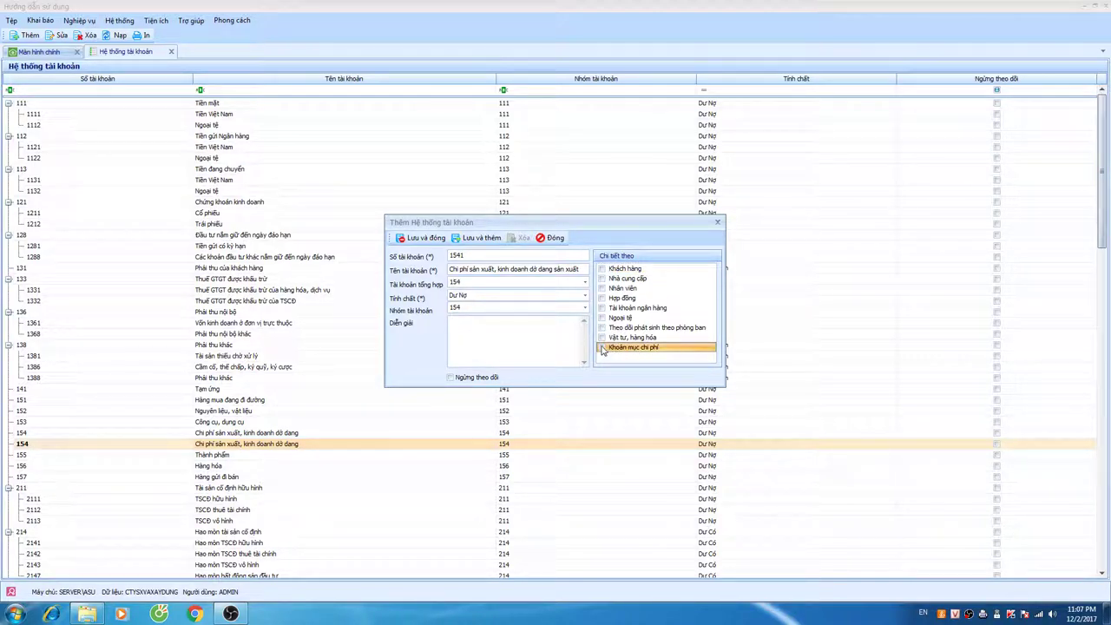
left_click(603, 348)
mouse_move(563, 226)
left_mouse_down()
mouse_move(499, 243)
mouse_move(568, 246)
left_mouse_up()
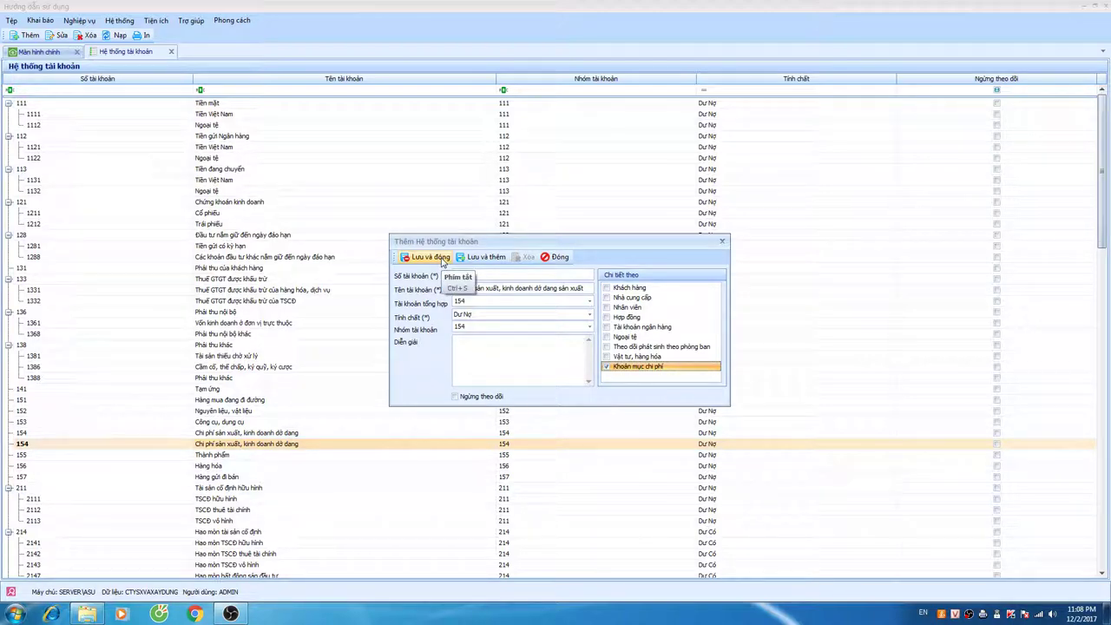
left_click(480, 257)
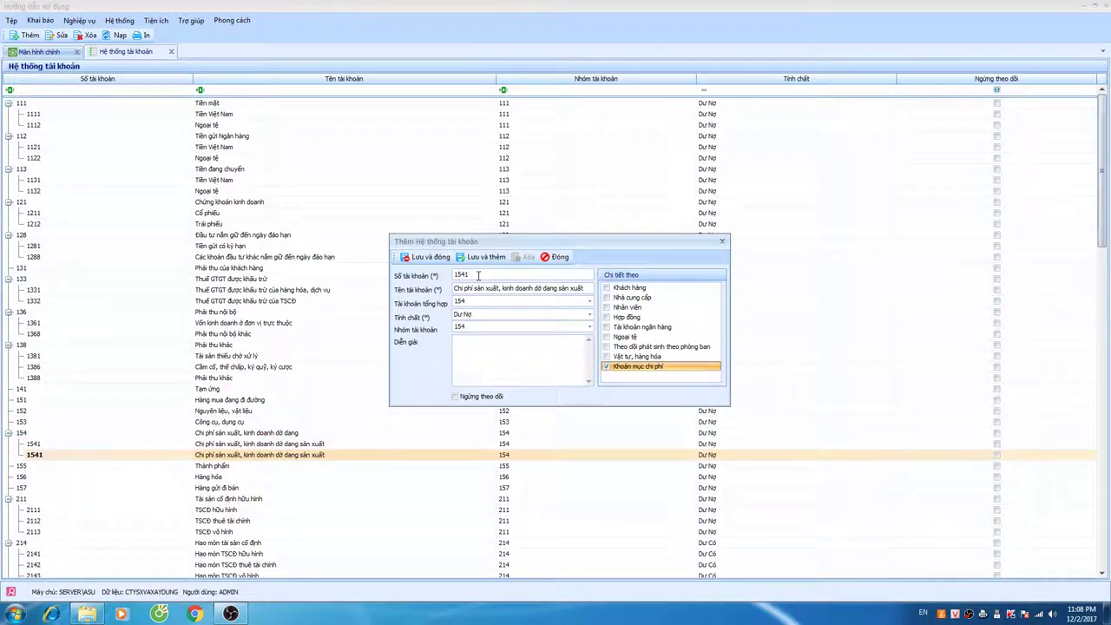
Step: Set the new account's number to 15411 and its name to "Chi phí sản xuất, kinh doanh dở dang bán thành phẩm"
left_click(477, 275)
type("1")
left_click(584, 288)
left_click(558, 287)
type("bán thành phẩm")
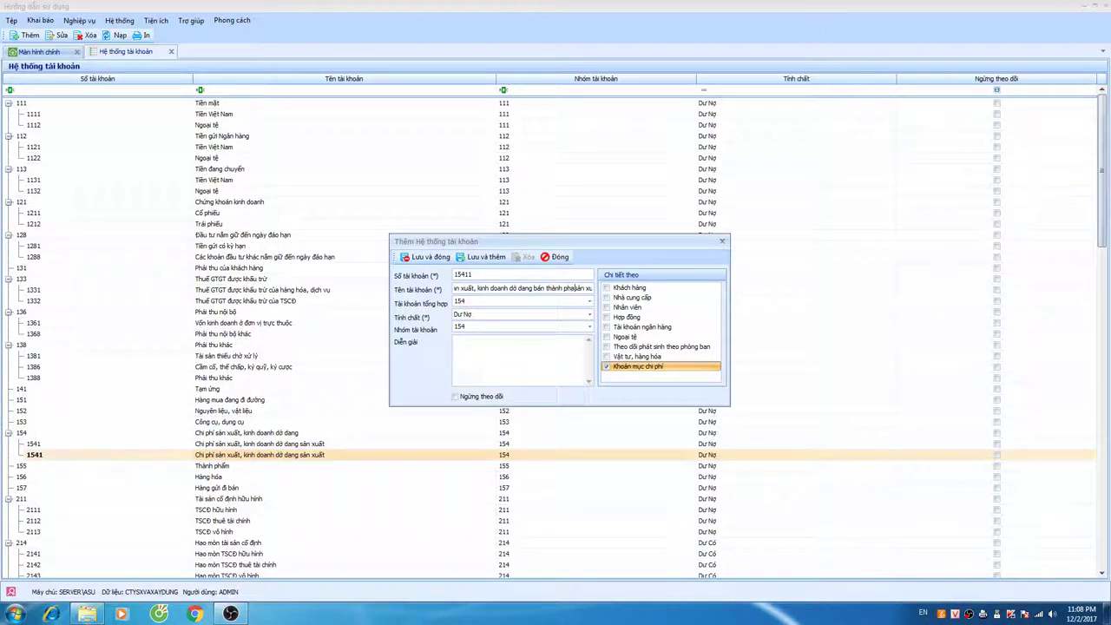
key("Delete")
key("Delete")
key("Delete")
key("Delete")
key("Delete")
key("Delete")
key("Delete")
key("Delete")
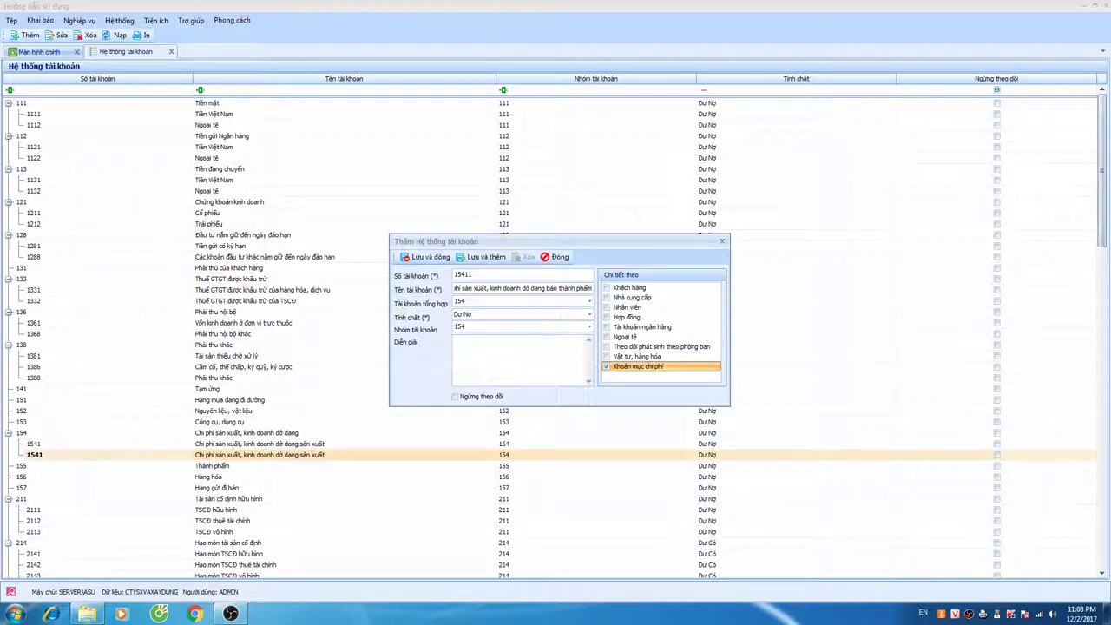
Step: Set the parent account of 15411 to 1541 and save it, continuing with another new account
type("1")
key("Tab")
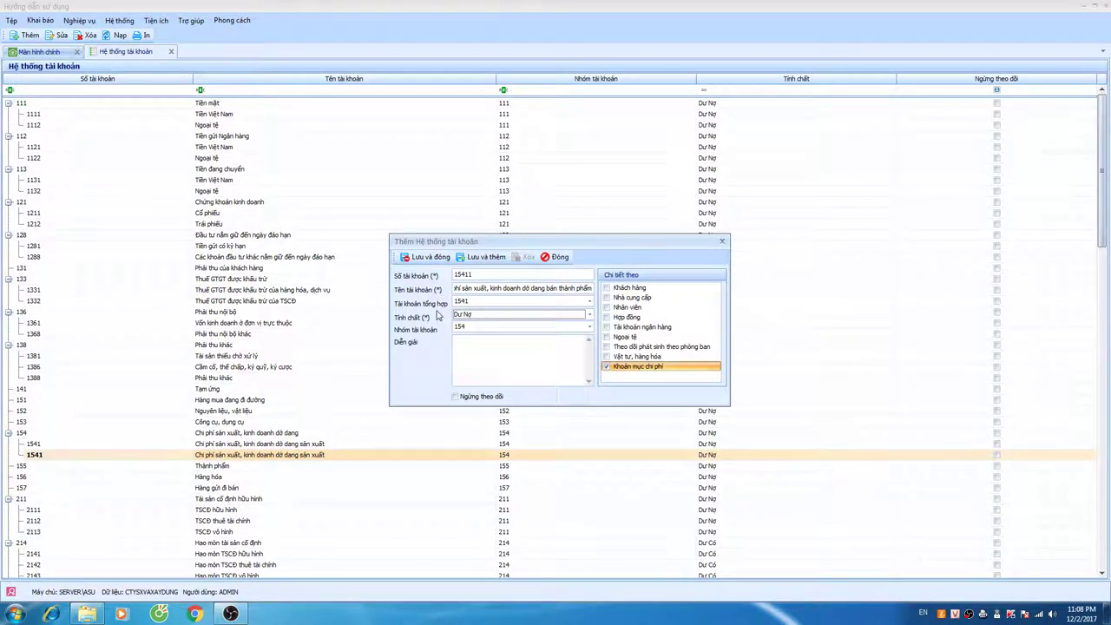
left_click(480, 257)
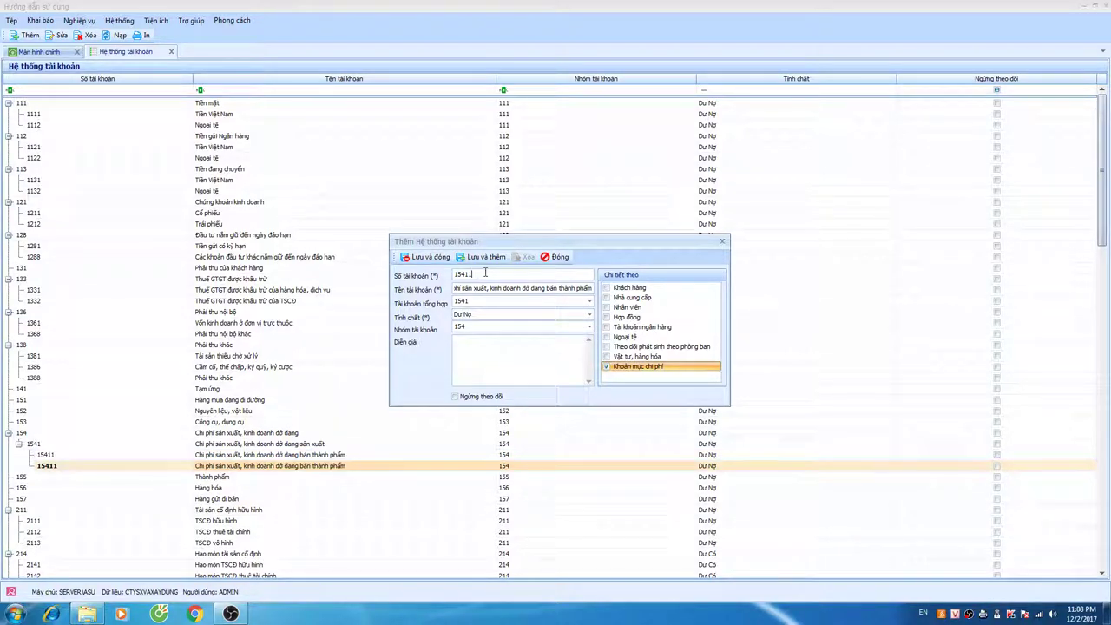
Step: Add account 15412 named "Chi phí sản xuất, kinh doanh dở dang thành phẩm" under 1541 and save it, continuing with another new account
key("BackSpace")
type("2")
key("BackSpace")
key("BackSpace")
key("BackSpace")
key("BackSpace")
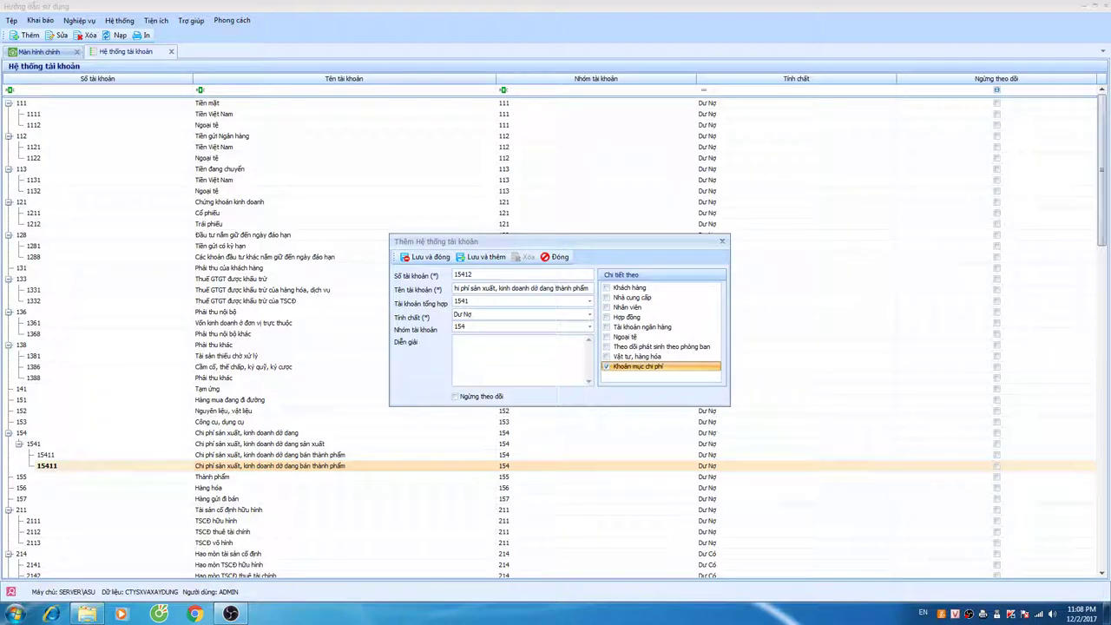
left_click(478, 257)
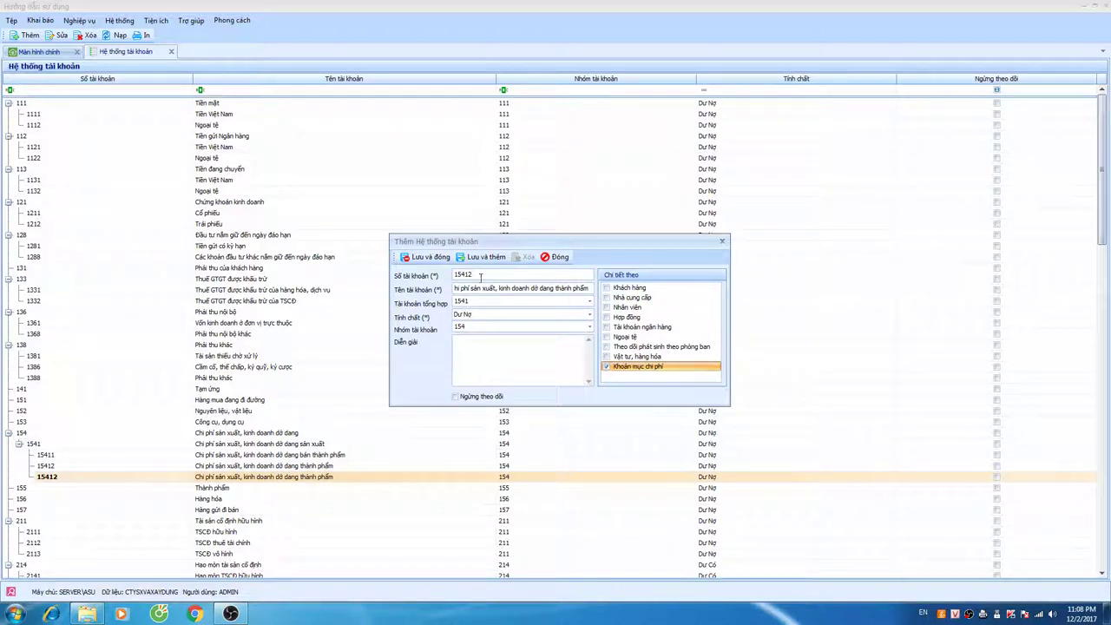
Step: Set the next account's number to 1542 and its name to "Chi phí sản xuất, kinh doanh dở dang công trình"
key("BackSpace")
key("BackSpace")
type("2")
key("shift+End")
type("xông trình")
Step: Set the parent account of 1542 to 154, then save the account and close the form
key("BackSpace")
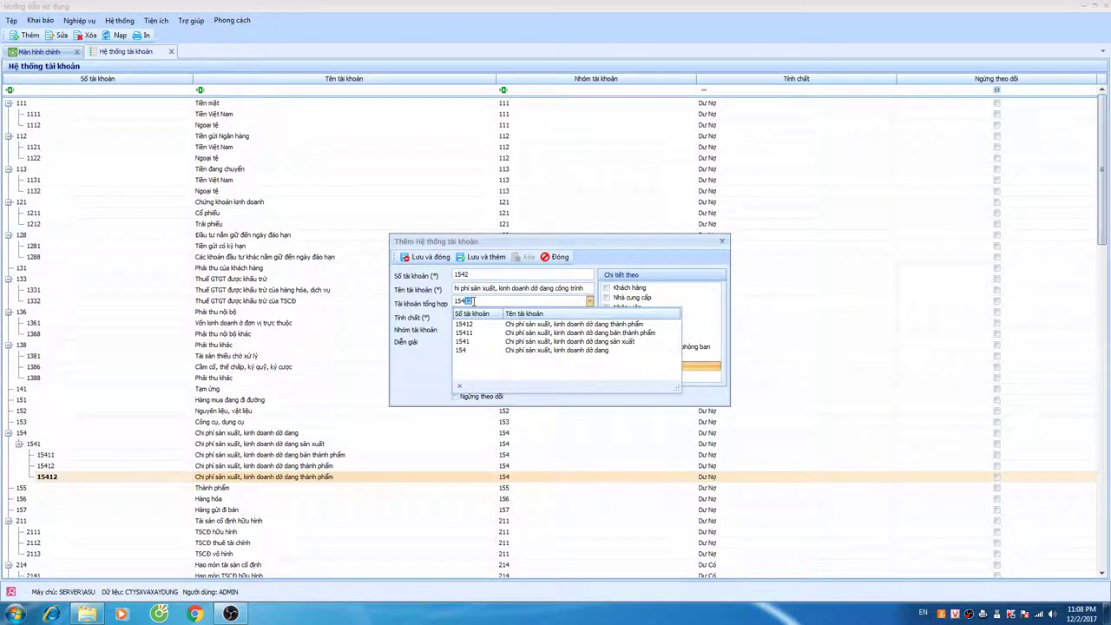
key("Down")
key("Down")
key("Down")
key("Return")
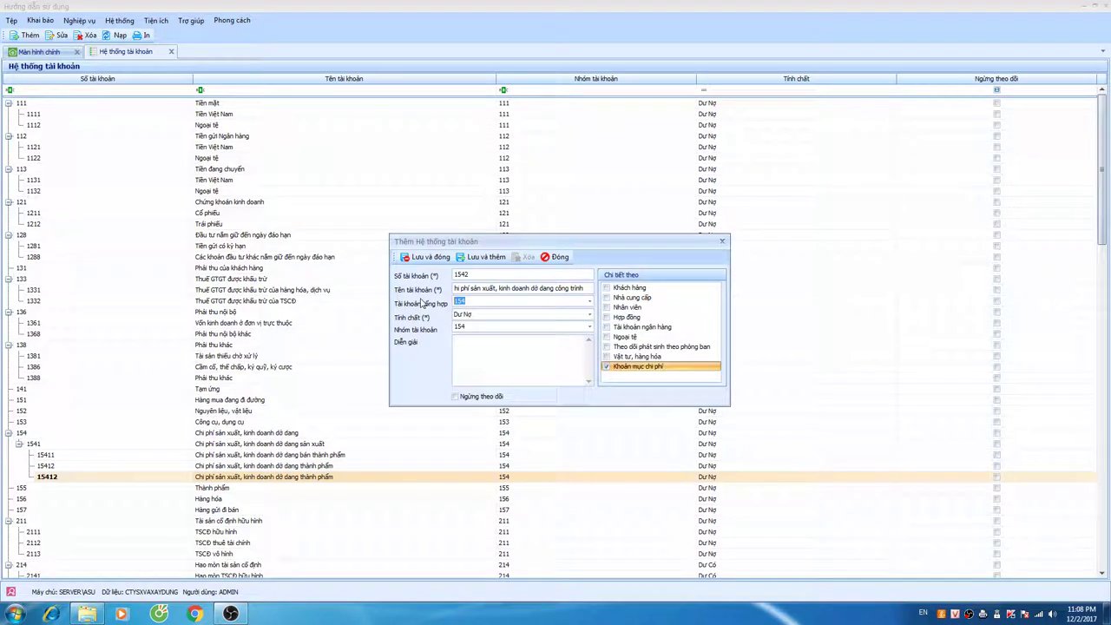
left_click(425, 257)
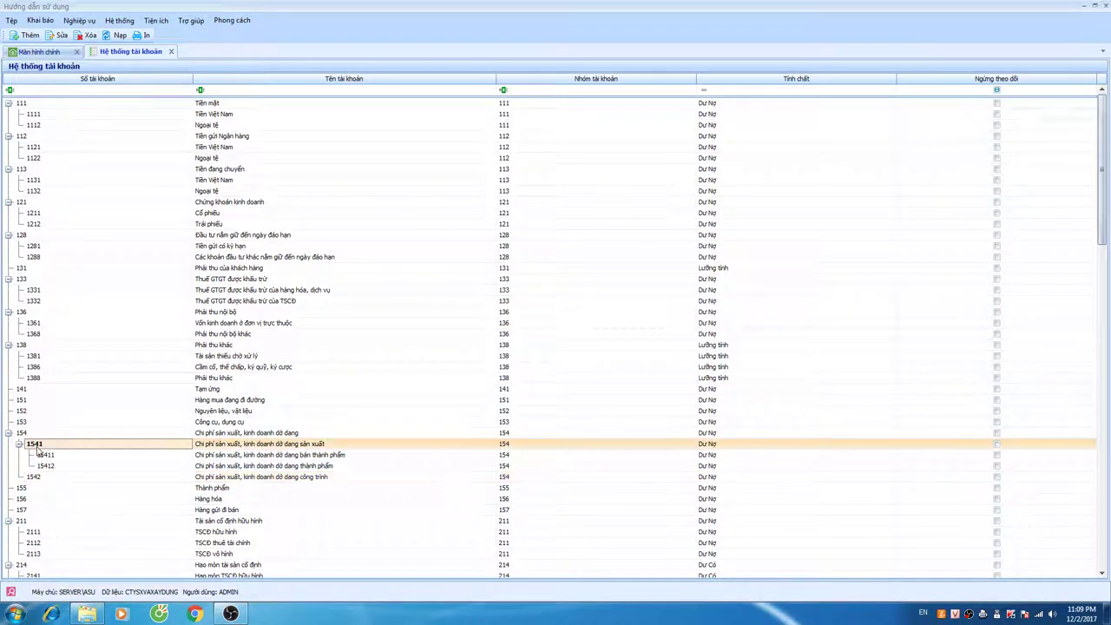
Step: Check the new sub-accounts 1541 and 1542 under account 154 and the accounts listed below them
left_click(36, 446)
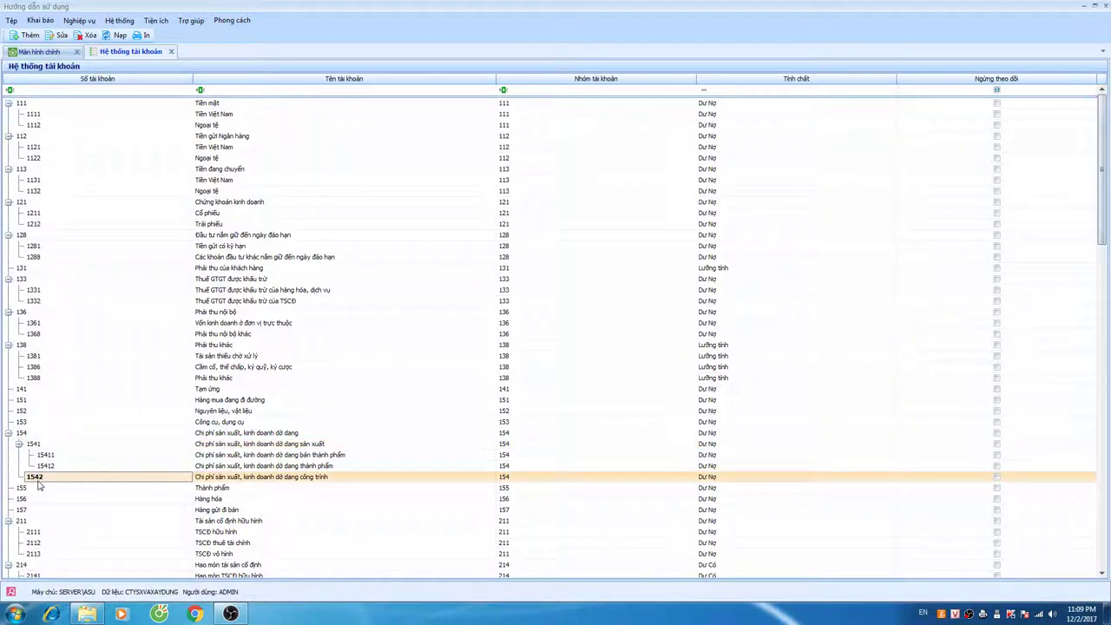
left_click(39, 480)
scroll(110, 417, "down", 3)
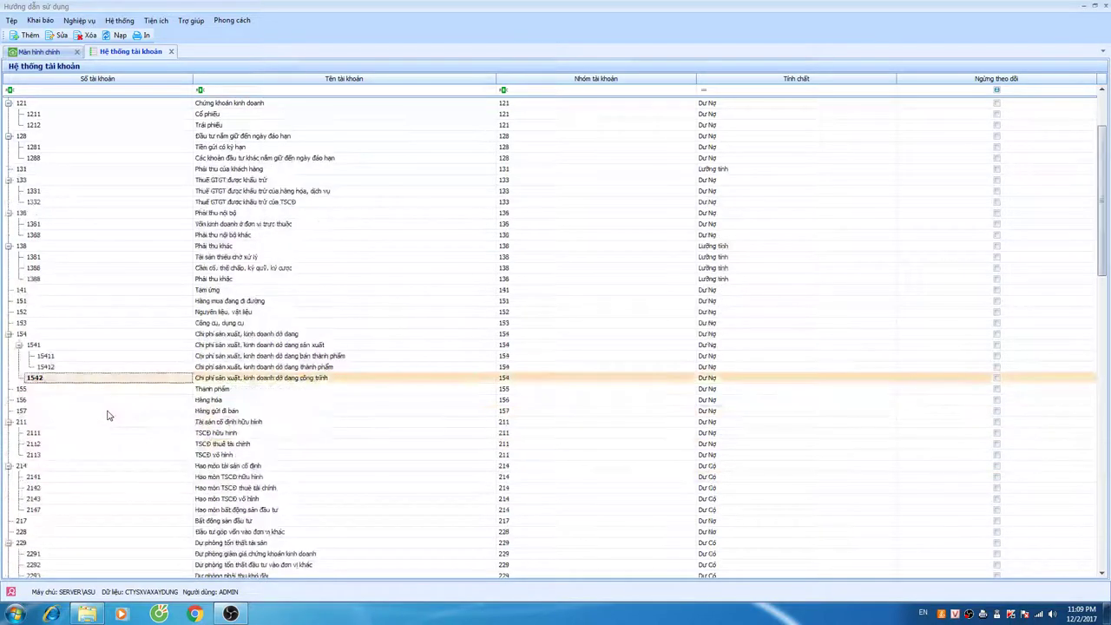
scroll(100, 373, "down", 8)
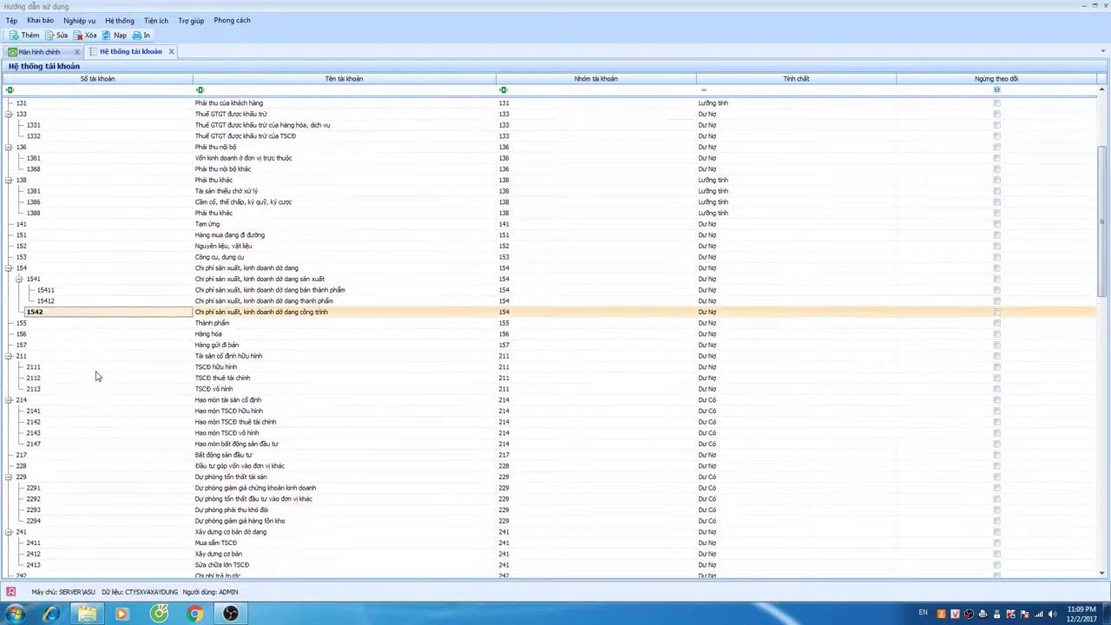
Step: Look through the chart of accounts from group 112 to group 411, including account 3388 under 338
scroll(100, 377, "down", 13)
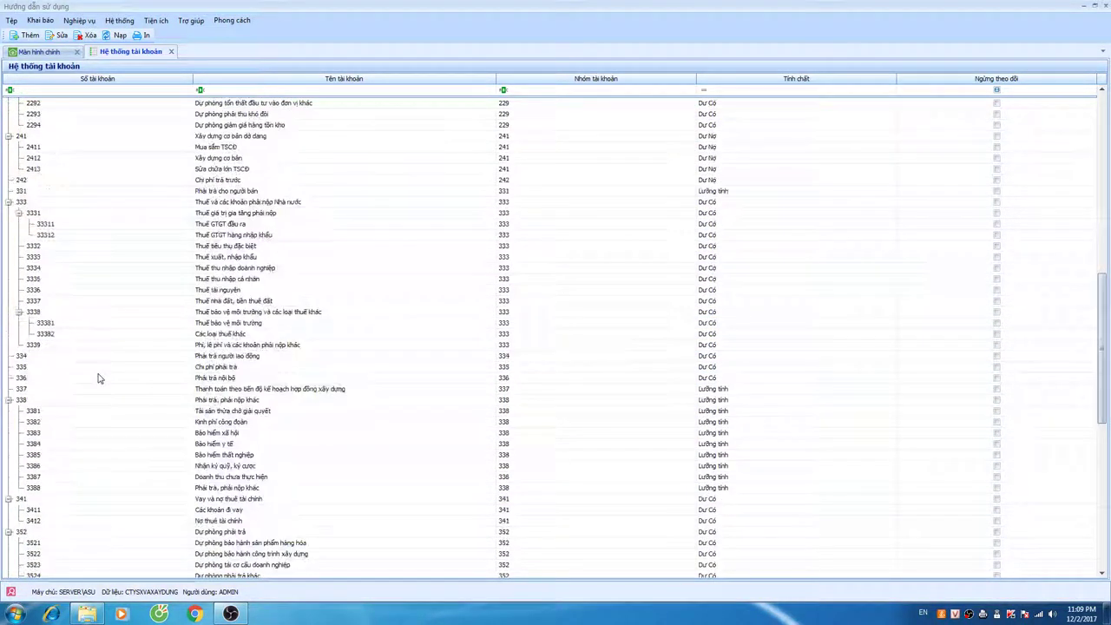
scroll(88, 363, "up", 3)
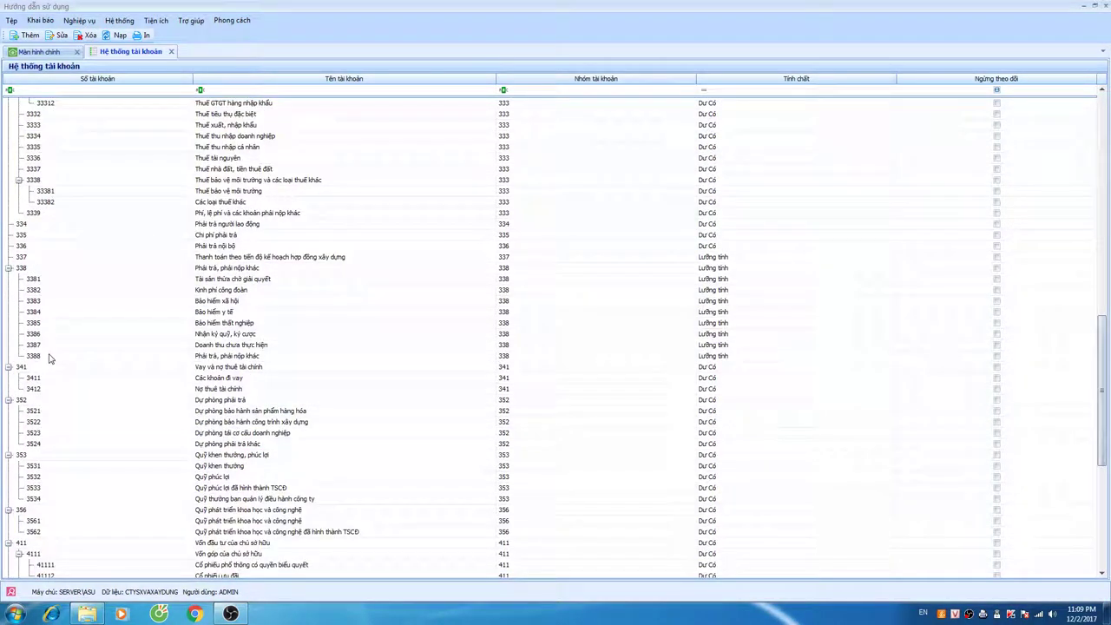
left_click(49, 355)
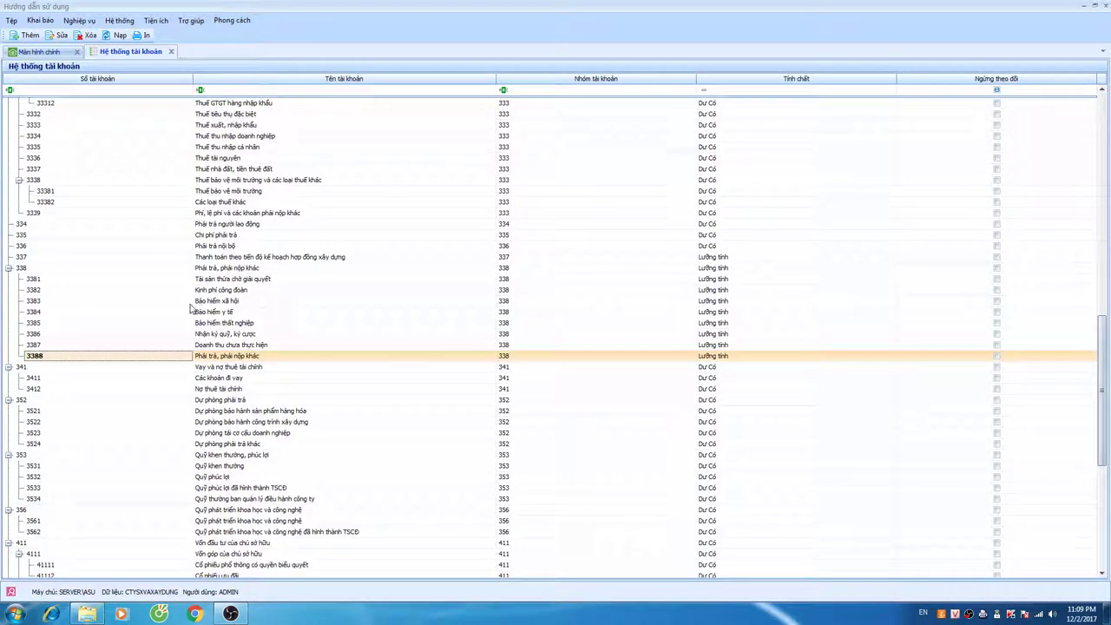
scroll(152, 307, "up", 13)
scroll(150, 307, "up", 7)
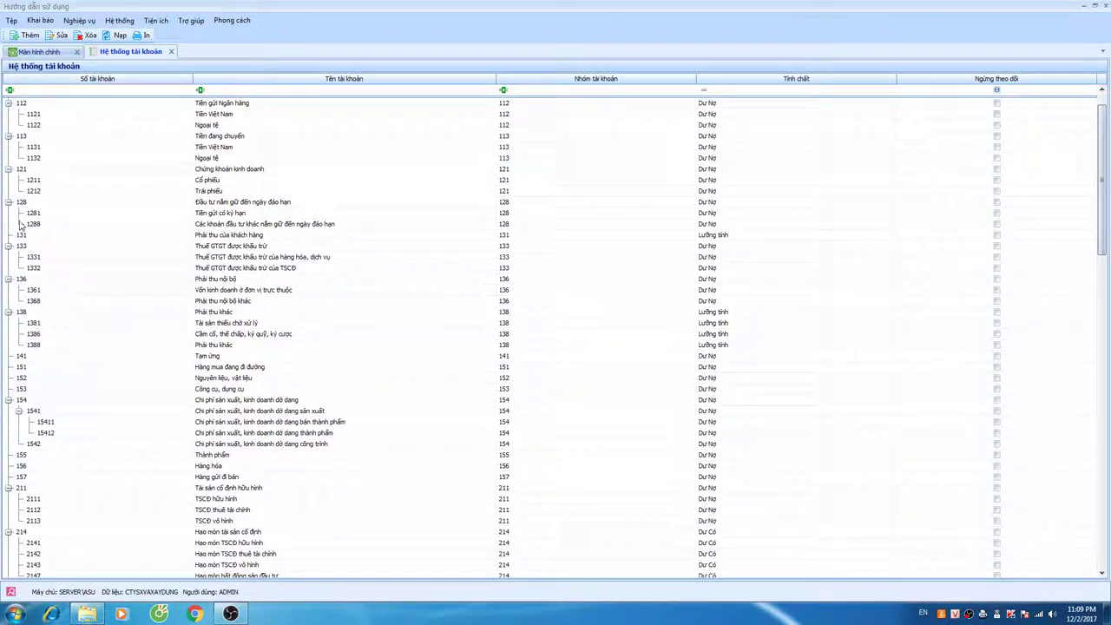
scroll(76, 430, "down", 7)
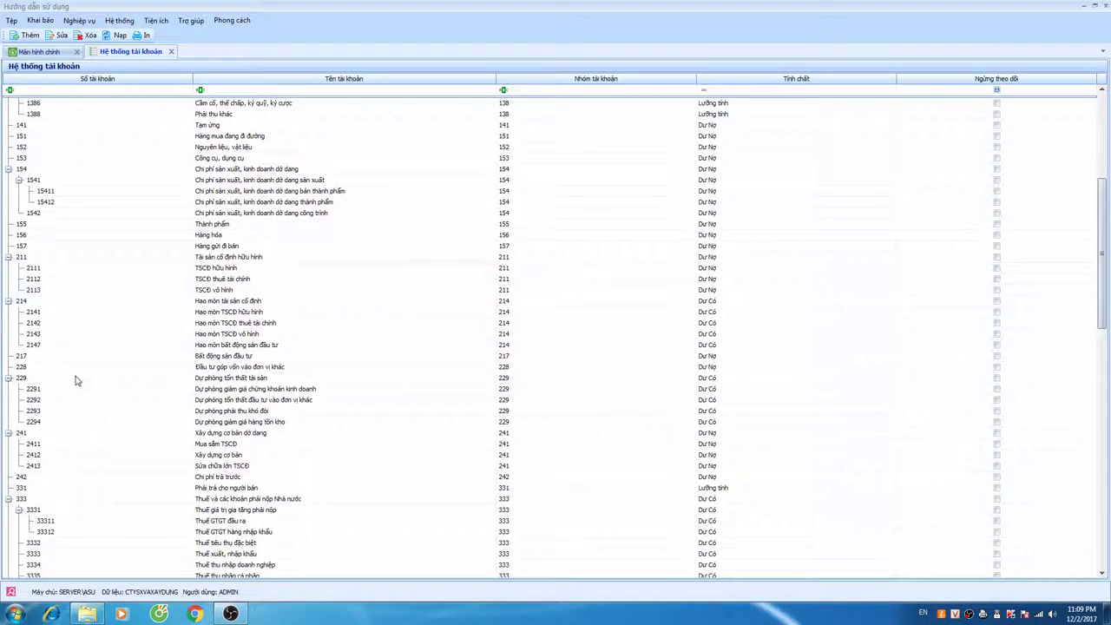
Step: Check the balance nature (Tính chất) of account 131 and of account 138 with its sub-accounts 1381, 1386 and 1388
scroll(823, 190, "up", 2)
scroll(823, 190, "up", 3)
left_click(726, 169)
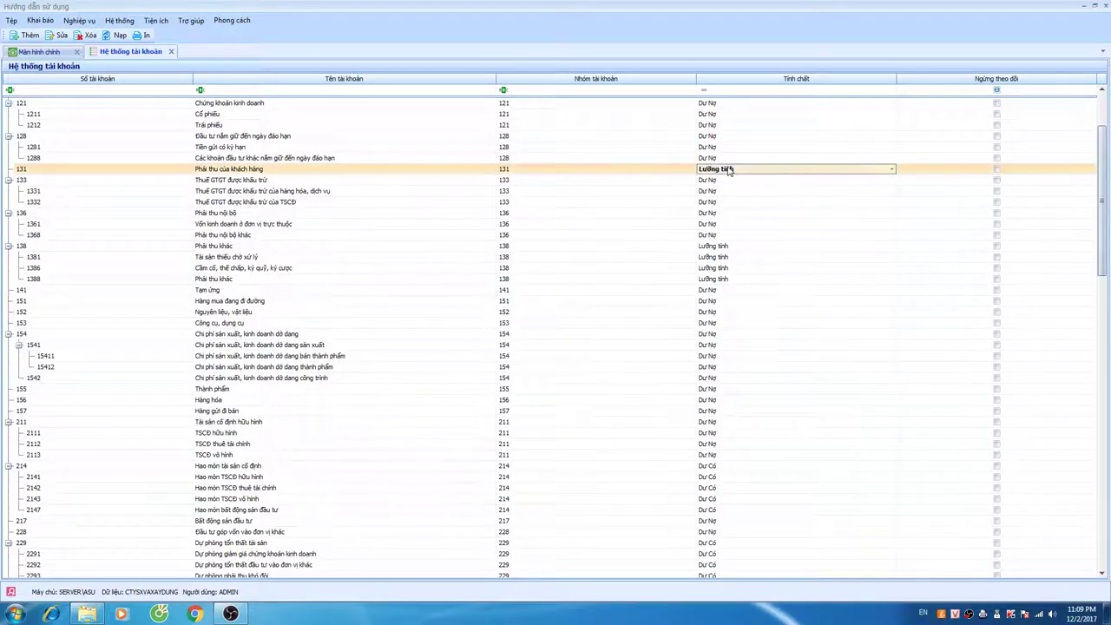
left_click(727, 248)
left_click(727, 258)
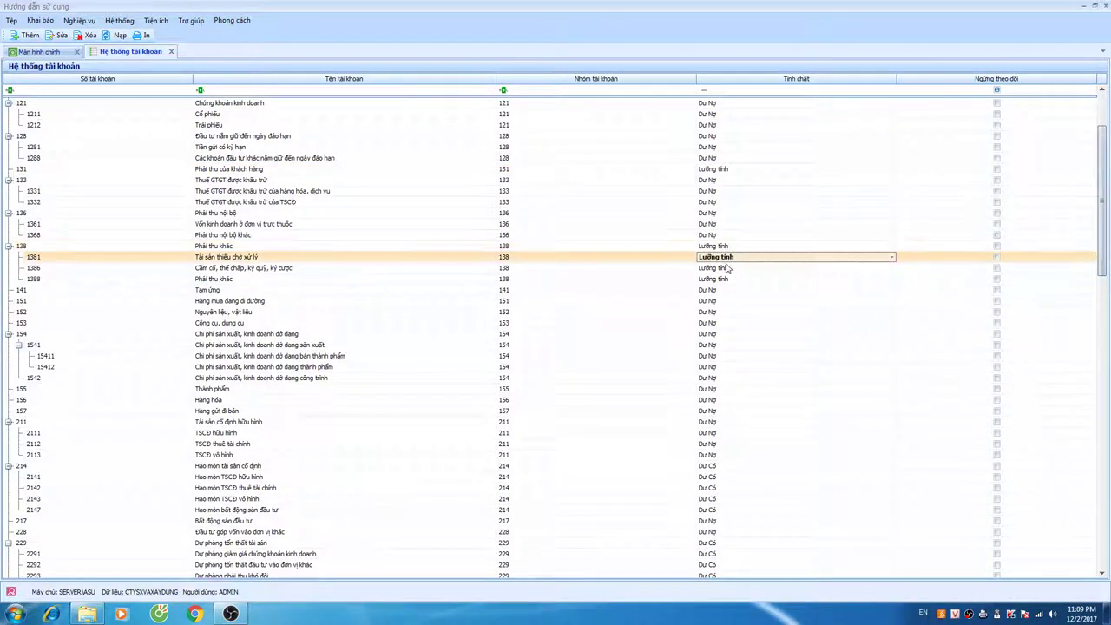
left_click(727, 269)
left_click(728, 278)
left_click(727, 268)
left_click(728, 257)
left_click(726, 248)
left_click(727, 257)
left_click(727, 268)
left_click(728, 278)
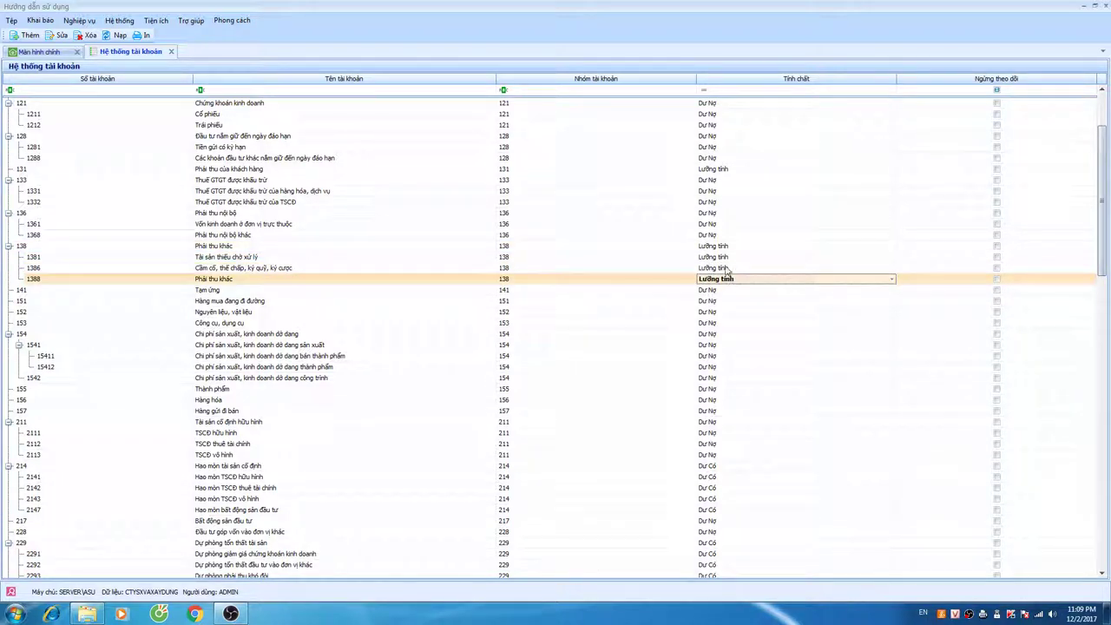
left_click(728, 268)
left_click(726, 248)
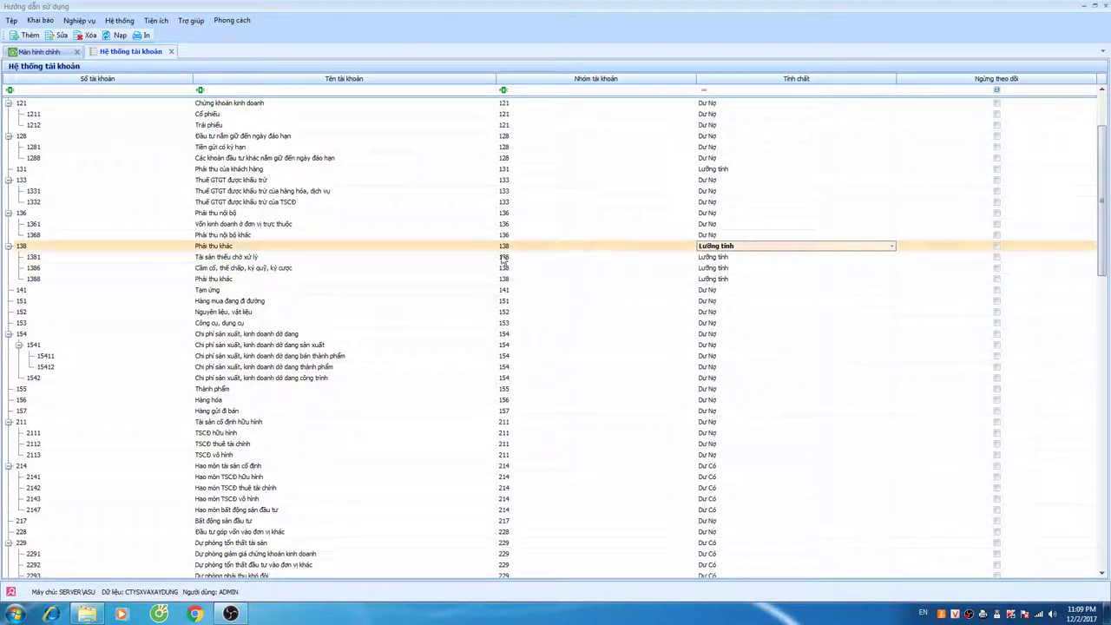